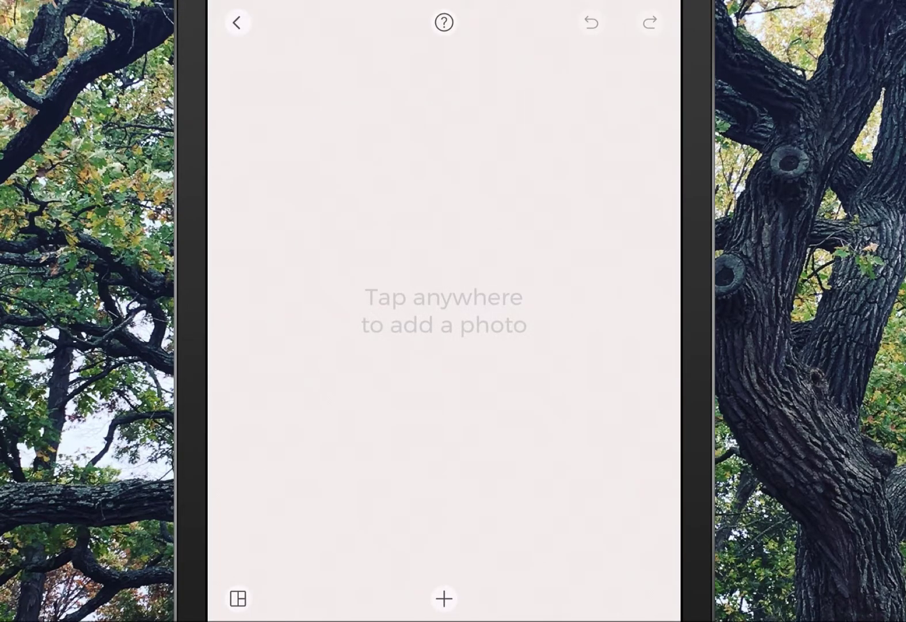
Add three classroom photos from the photo library to the empty collage.
left_click(443, 598)
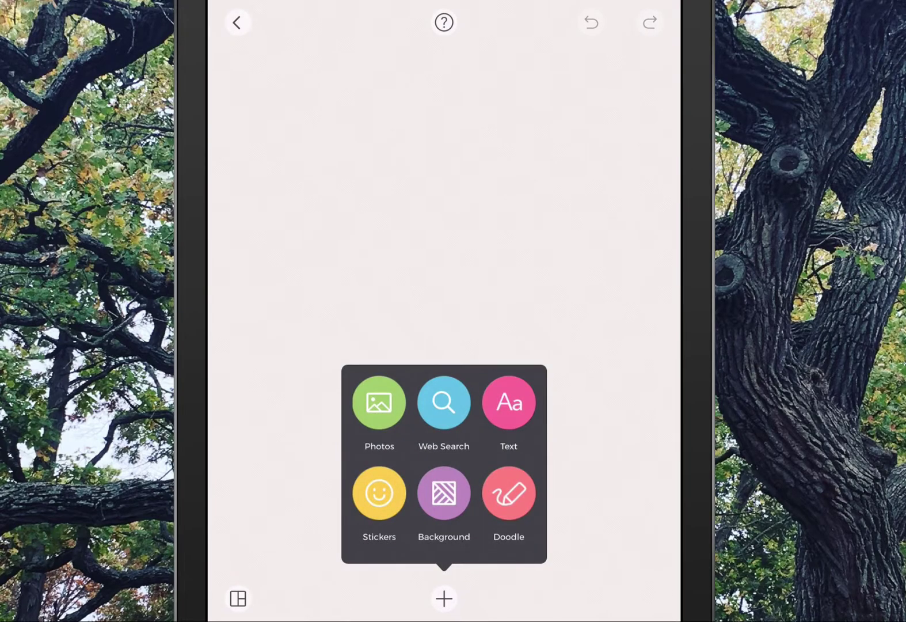
left_click(379, 402)
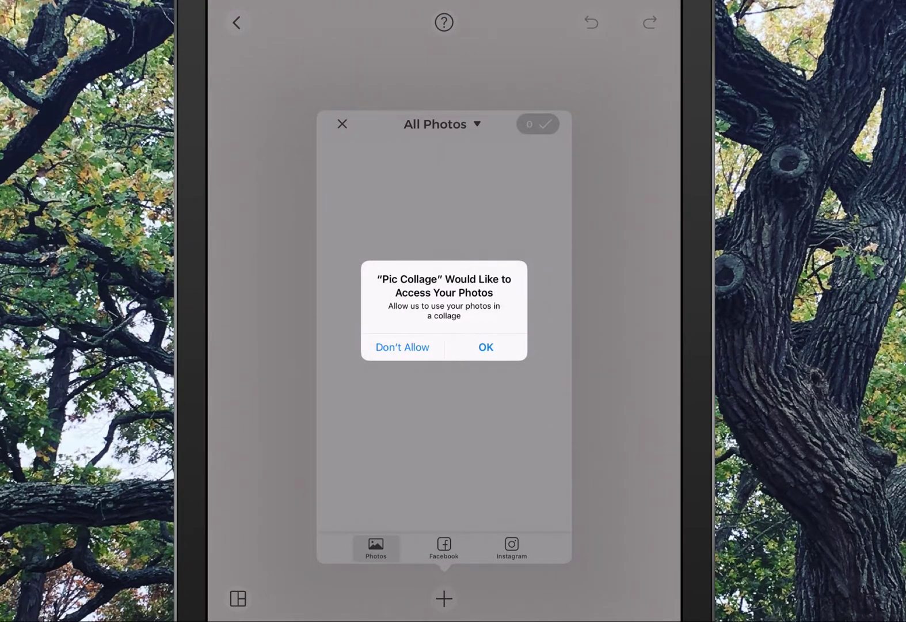
left_click(485, 347)
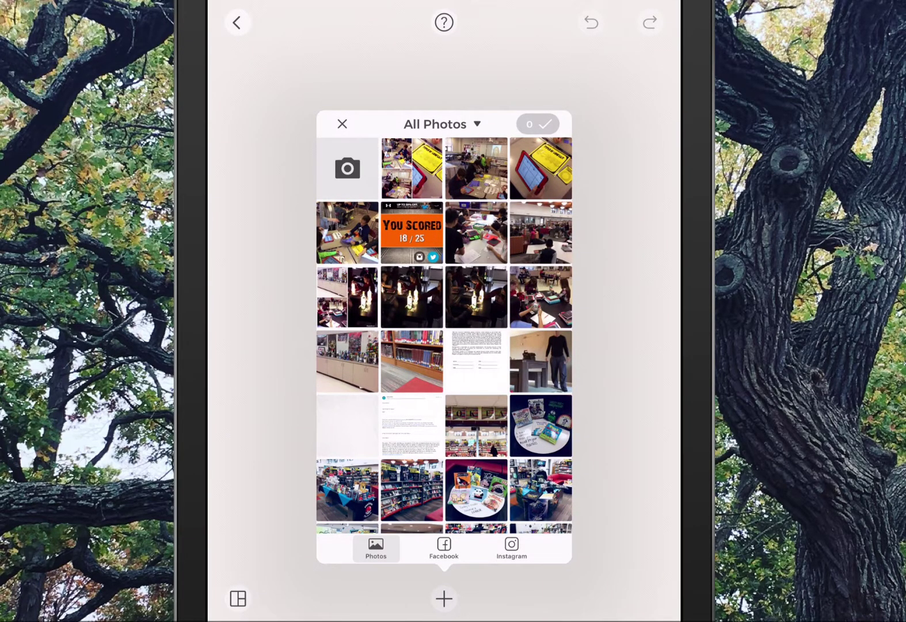
left_click(476, 169)
left_click(542, 169)
left_click(348, 232)
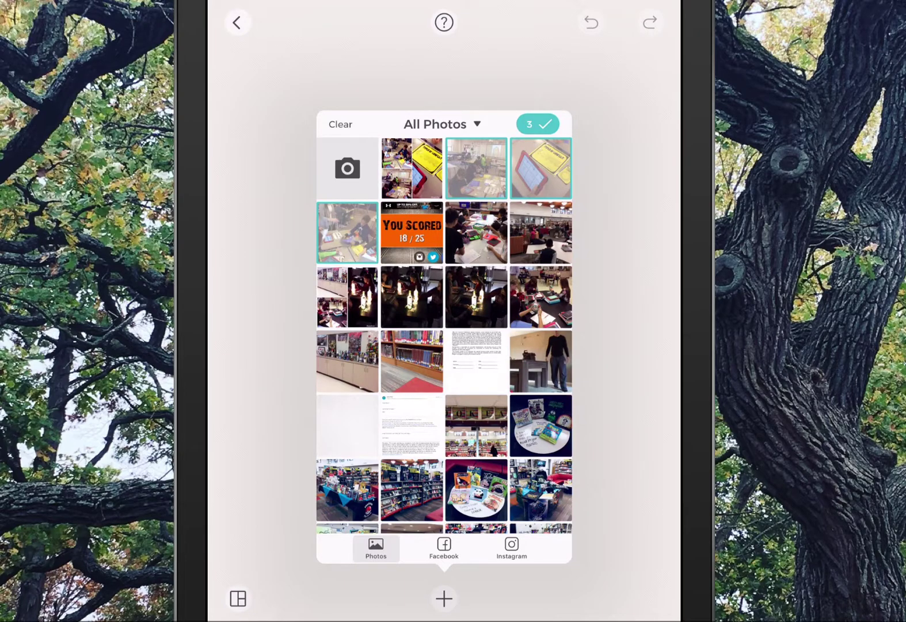
left_click(538, 123)
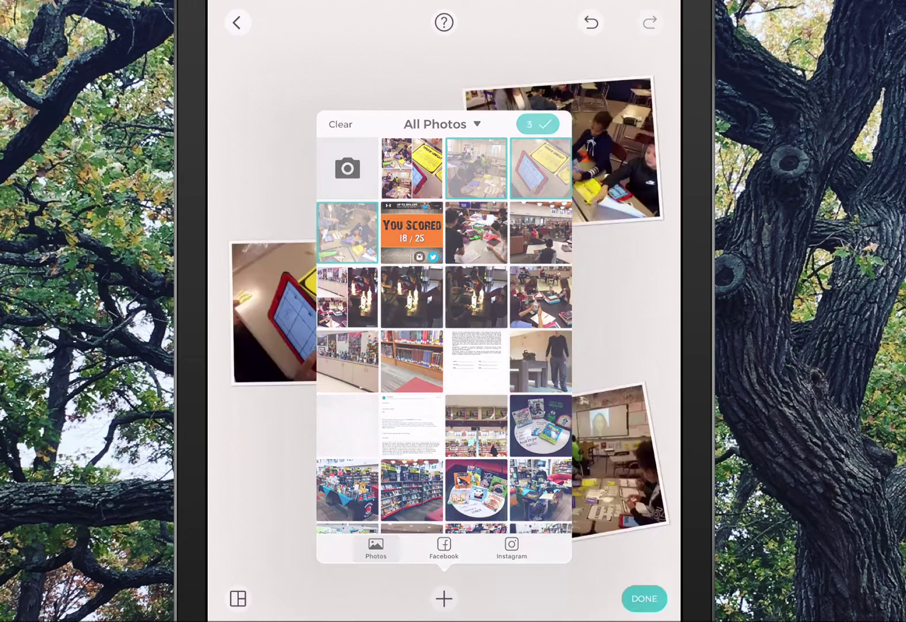
Resize, tilt and reposition the three photos into a loose layout across the page.
left_click(553, 142)
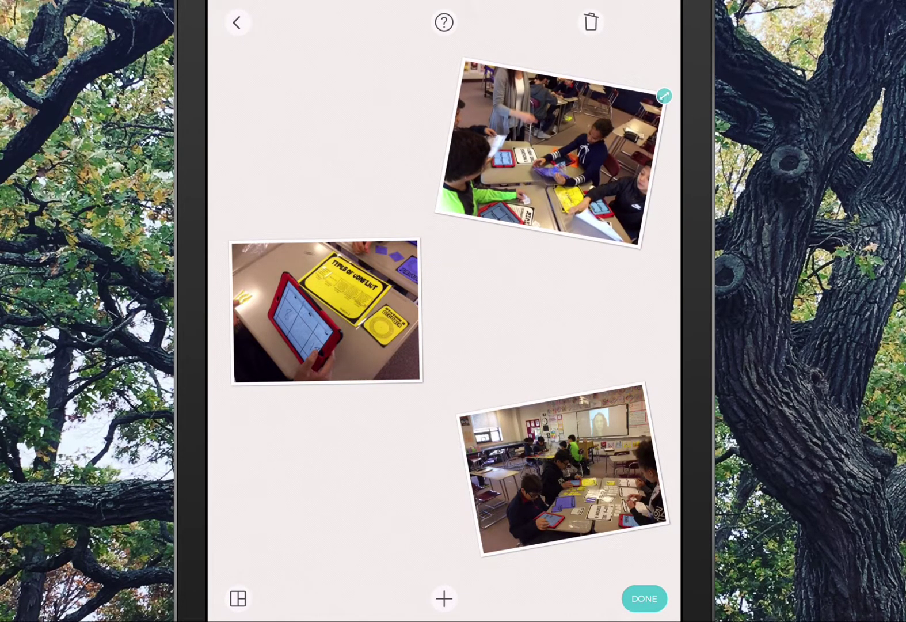
left_click(325, 312)
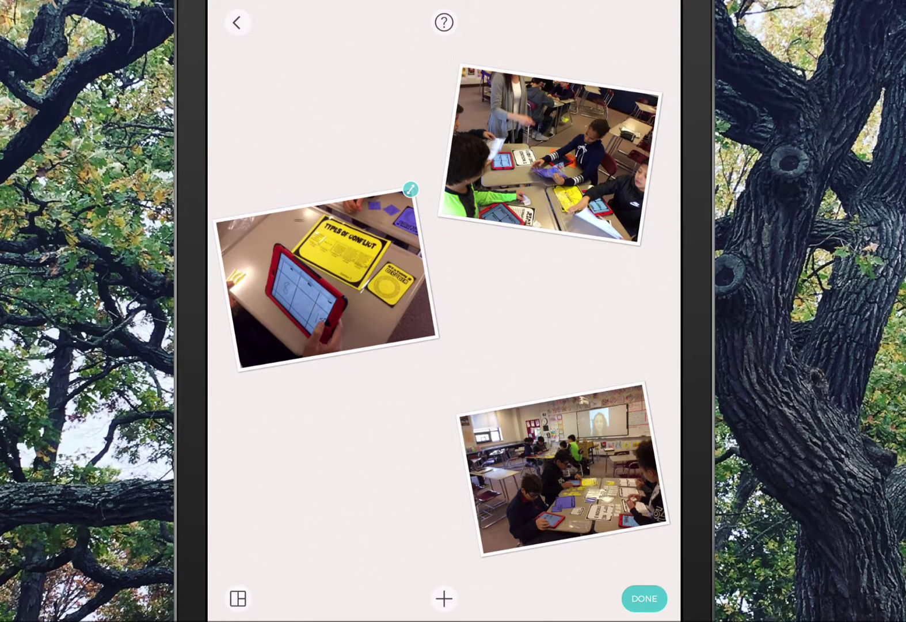
left_click(562, 471)
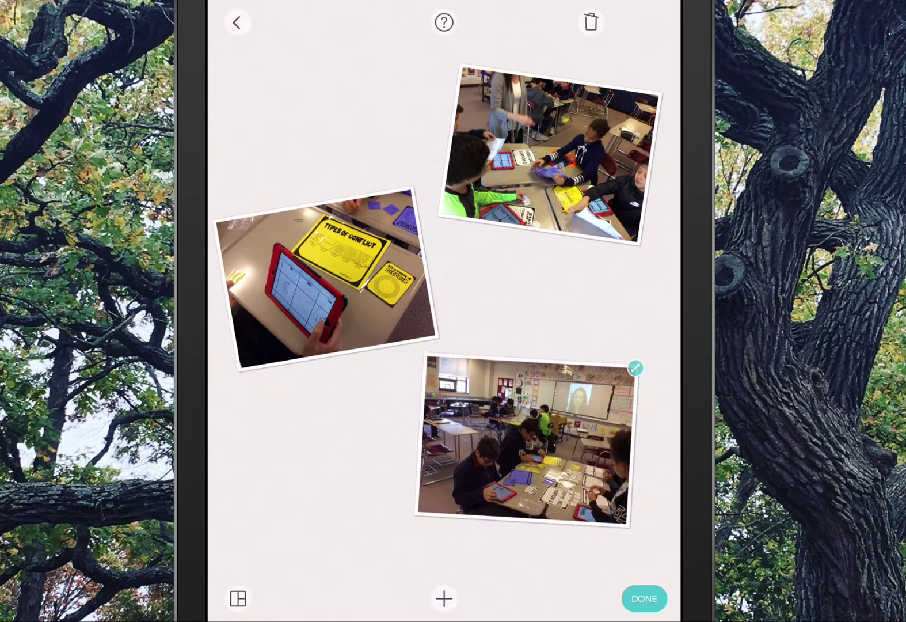
Set the collage background to the solid purple swatch and confirm.
left_click(238, 598)
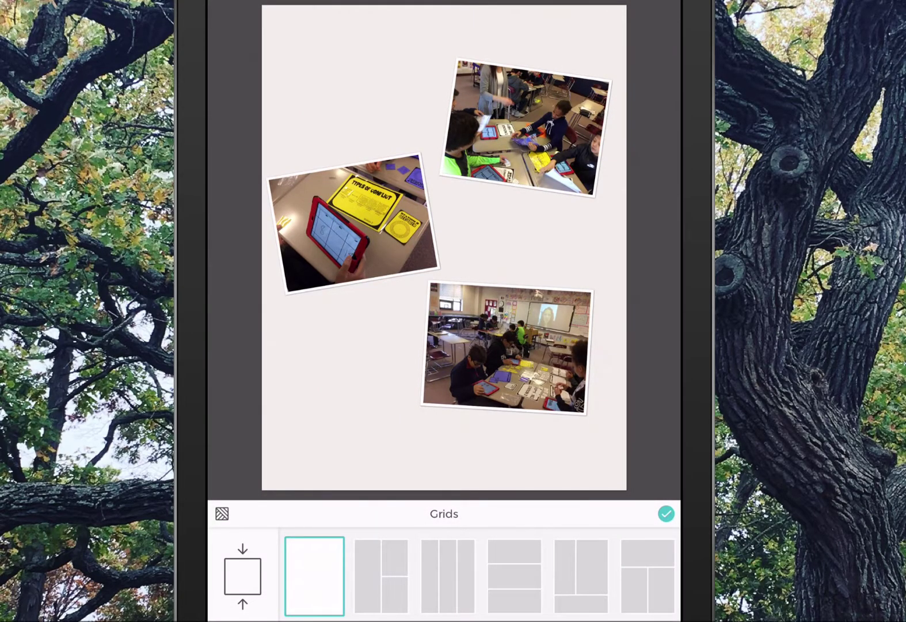
left_click(222, 513)
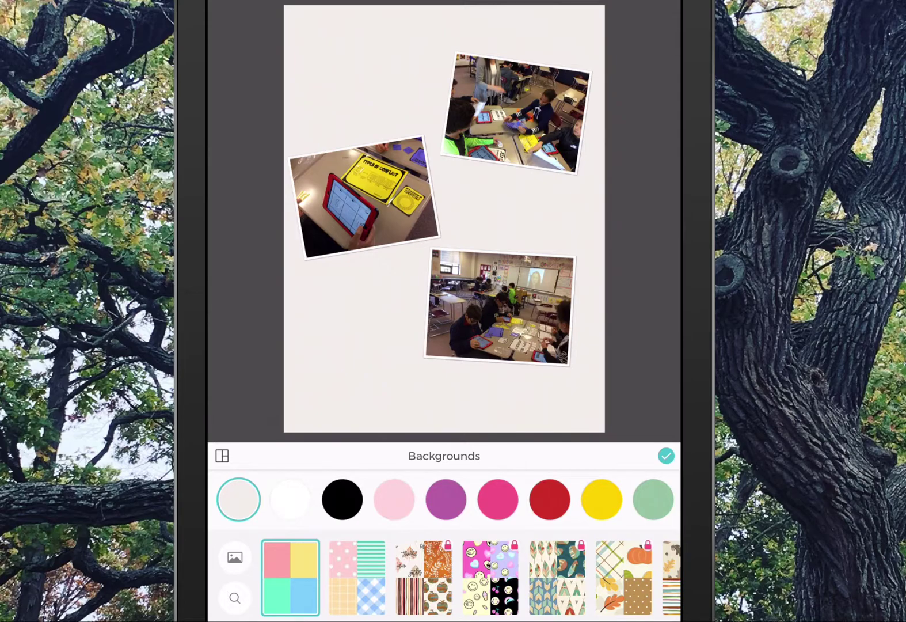
left_click(445, 500)
left_click(665, 455)
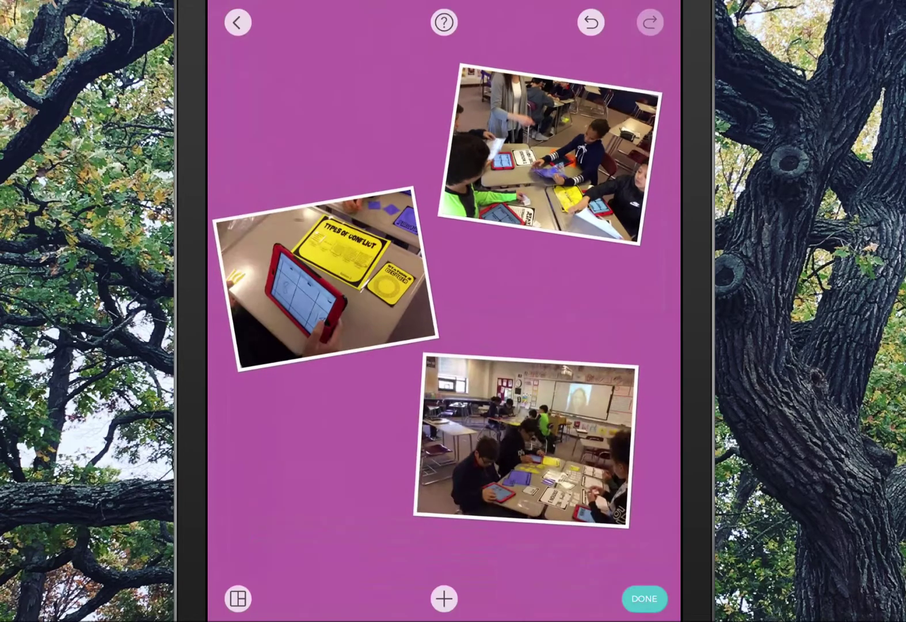
Add the text 'Escape the classroom!' to the collage between the photos.
left_click(444, 598)
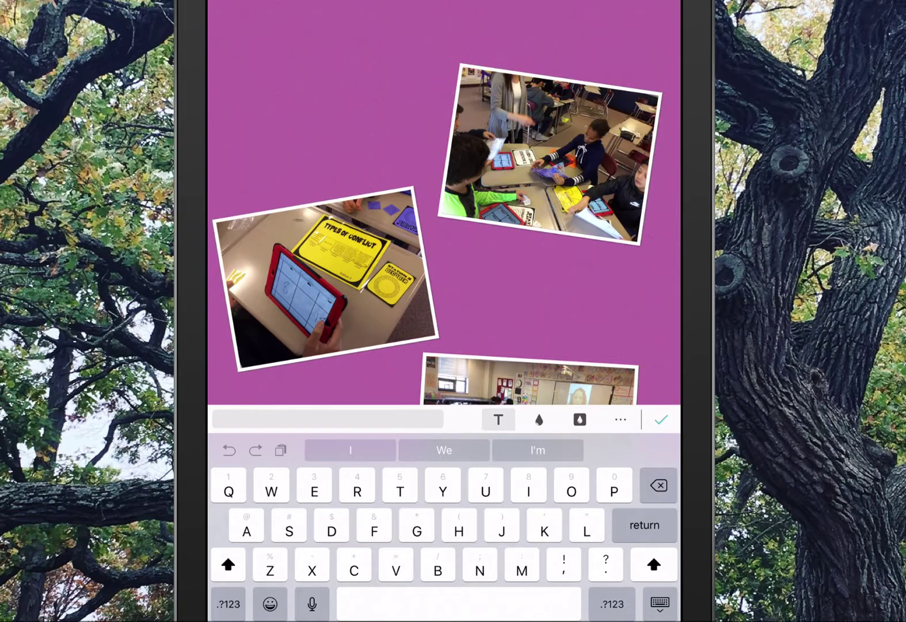
type("Escape the classroom")
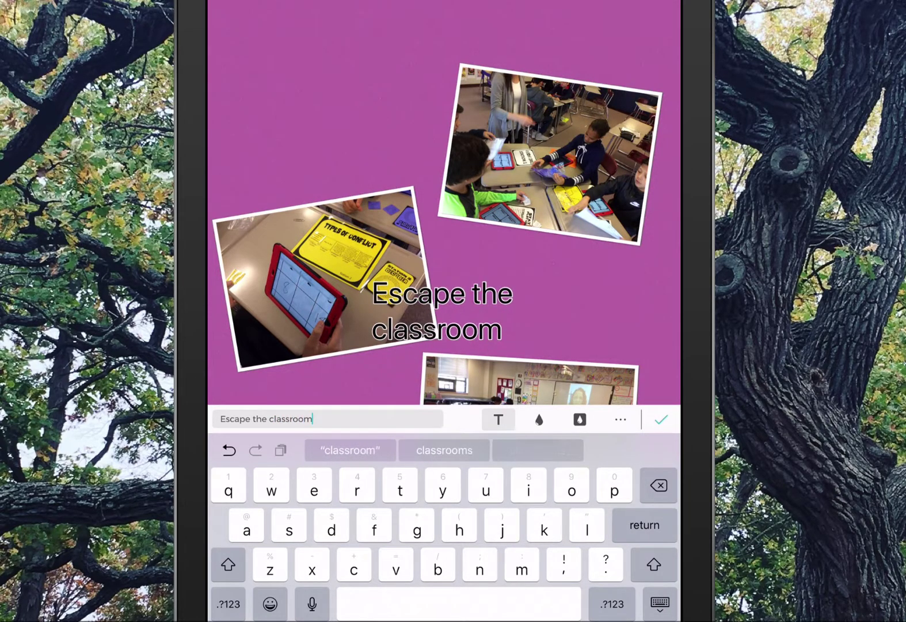
type("!")
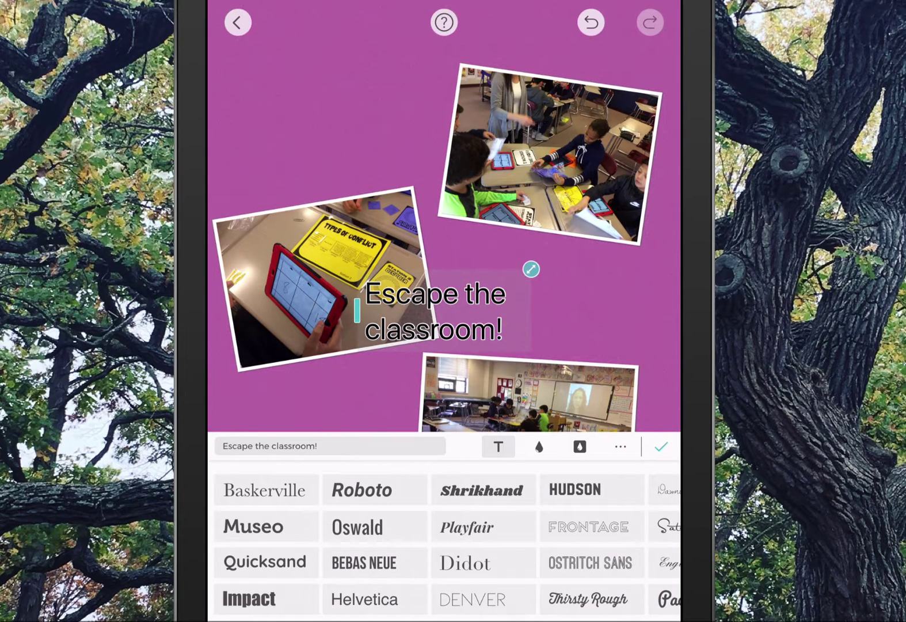
left_click(660, 445)
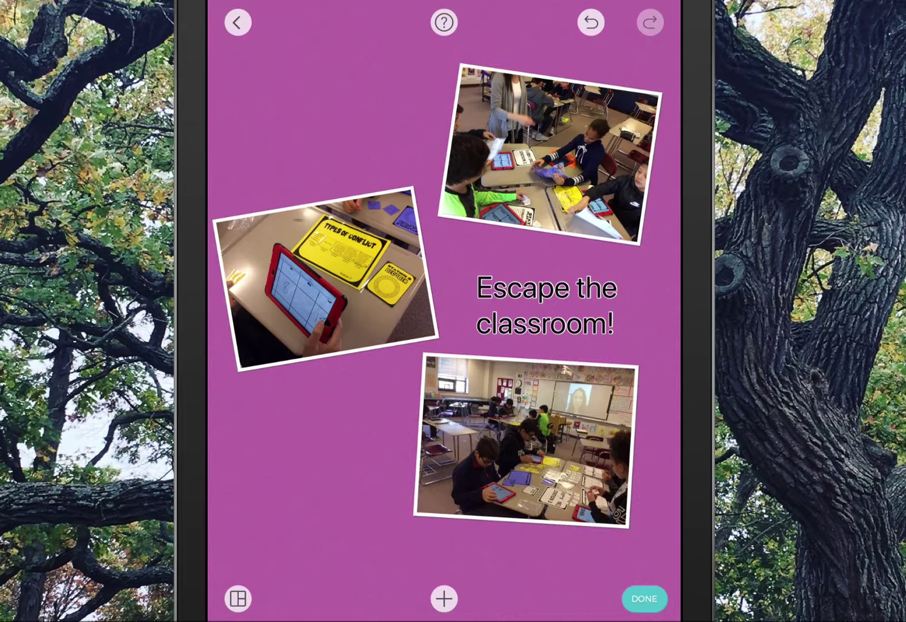
Finish the collage, save it to the photo library, and share it by email.
left_click(644, 598)
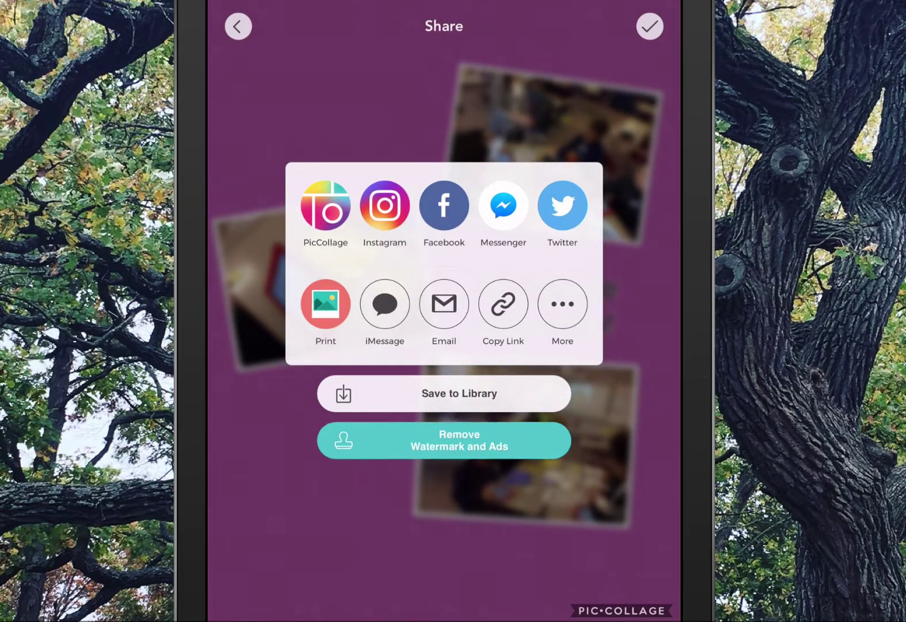
left_click(444, 393)
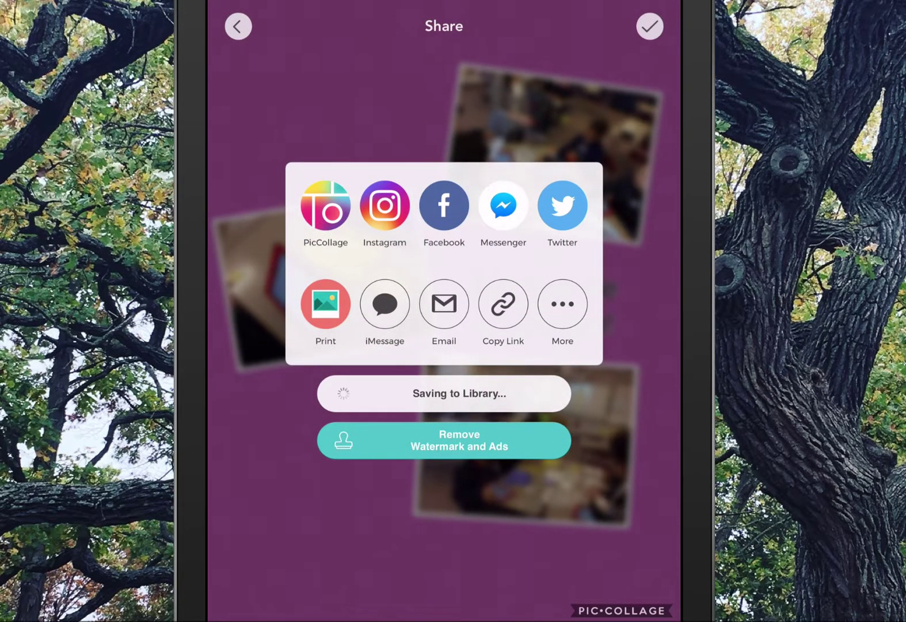
left_click(444, 304)
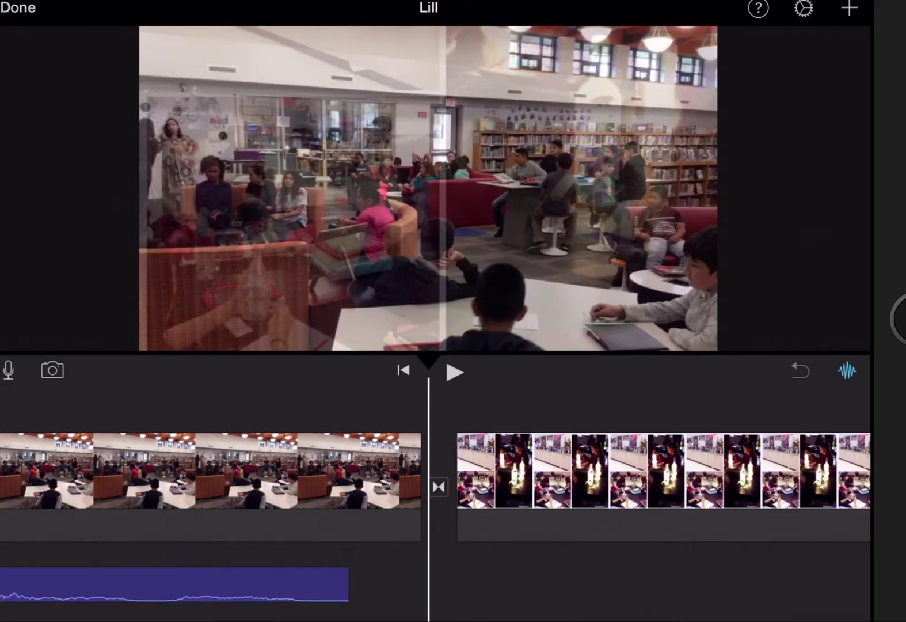
Drag the purple collage from Moments into the timeline gap between the video clips.
left_click(849, 8)
left_click(654, 49)
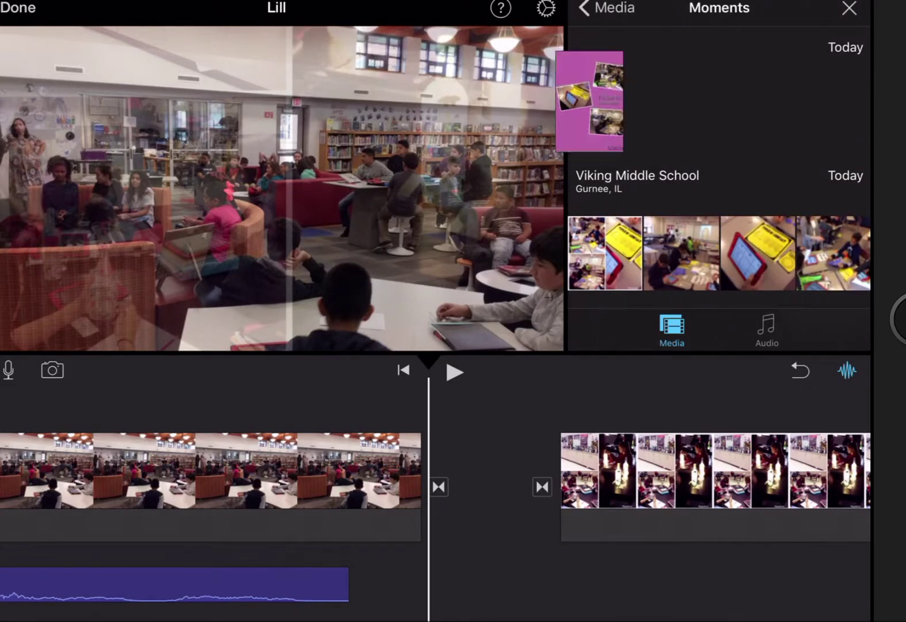
mouse_move(605, 118)
left_mouse_down()
mouse_move(503, 406)
mouse_move(495, 468)
left_mouse_up()
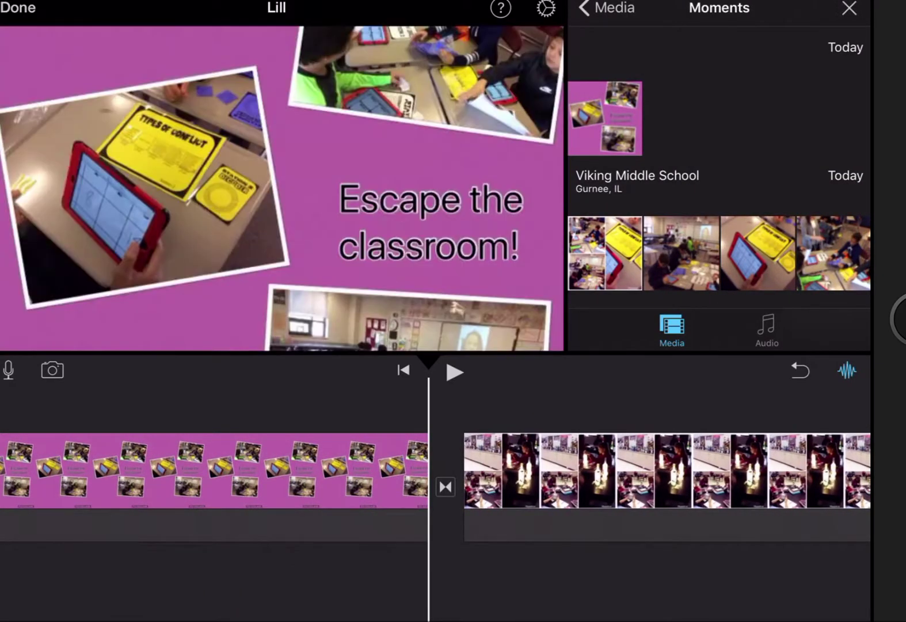
scroll(436, 486, "left", 5)
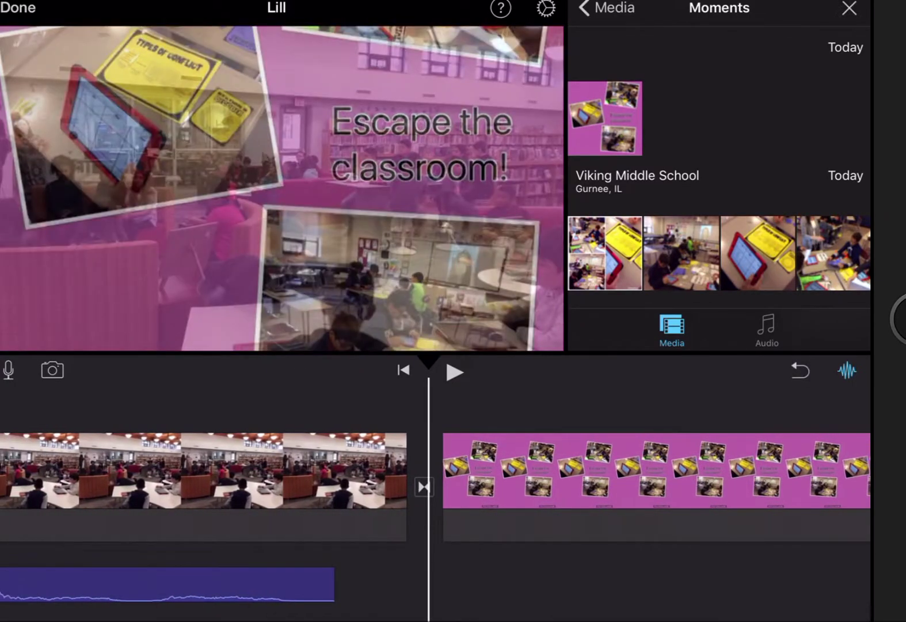
scroll(436, 471, "left", 1)
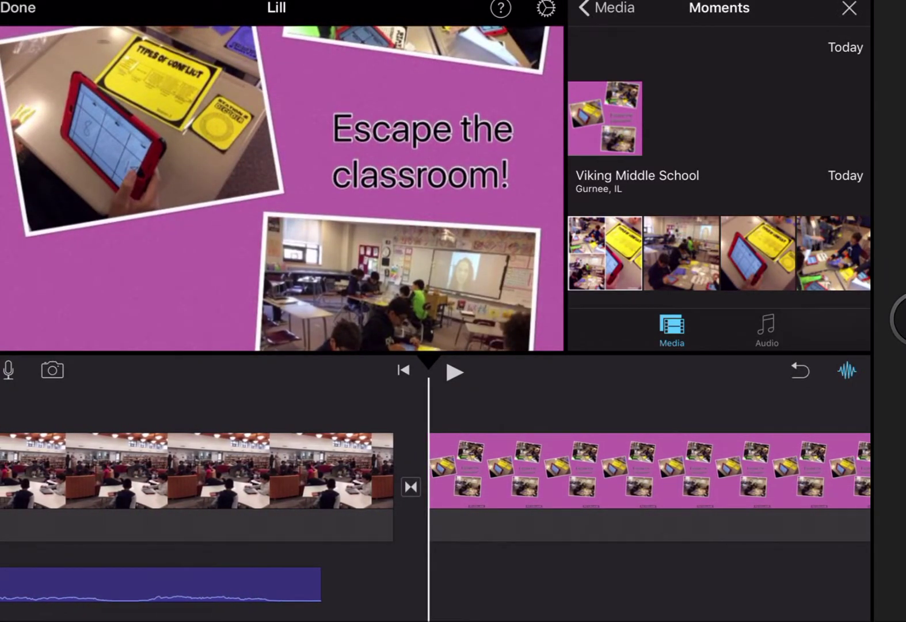
Set the collage clip's Ken Burns end frame zoomed onto the title and bottom photo.
left_click(637, 471)
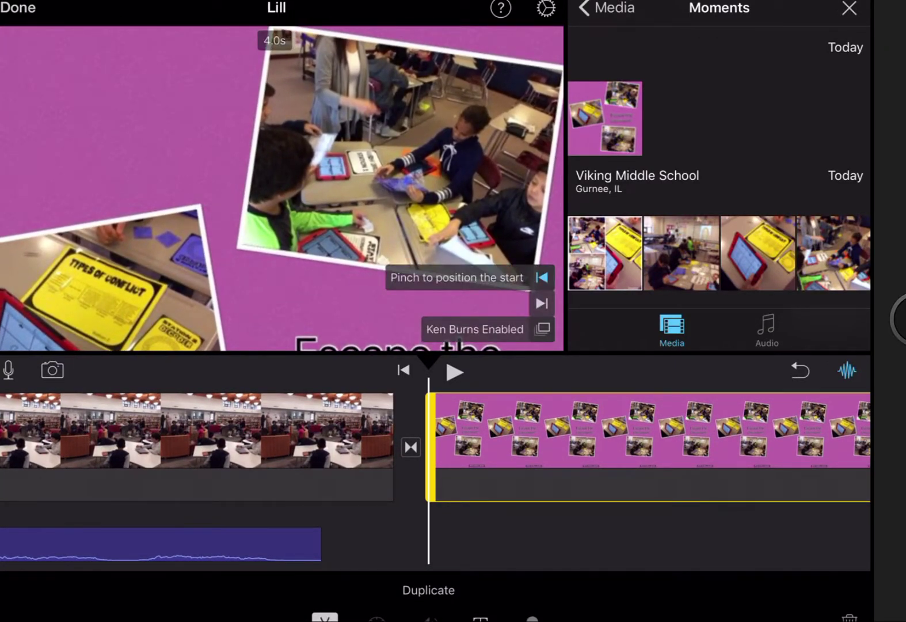
left_click(542, 303)
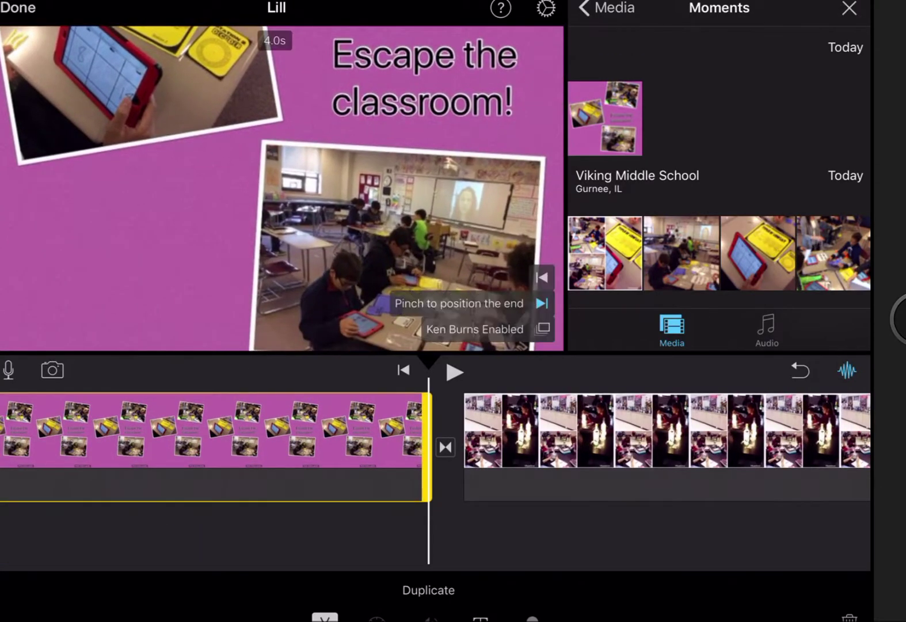
left_click_drag(319, 234, 300, 177)
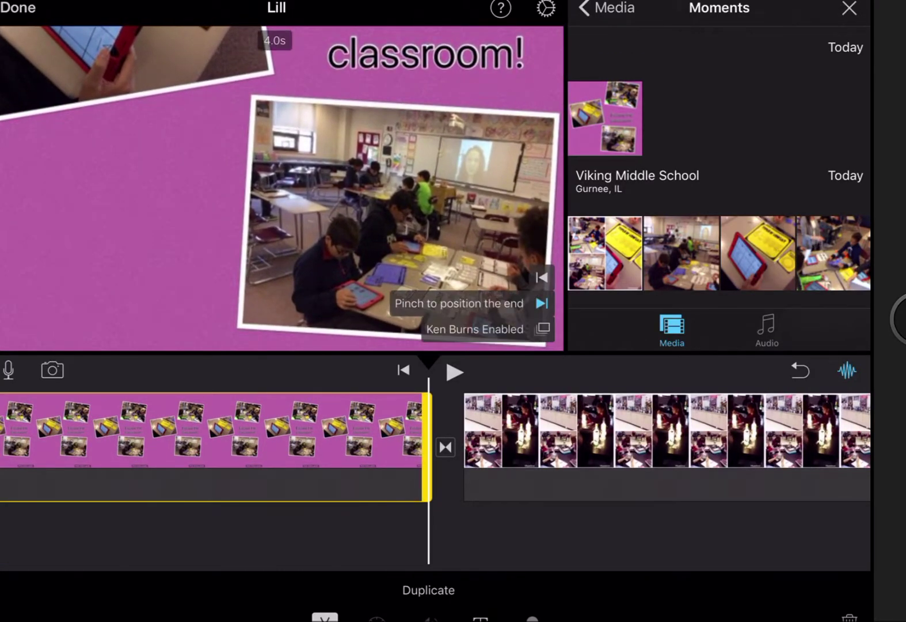
scroll(437, 467, "left", 10)
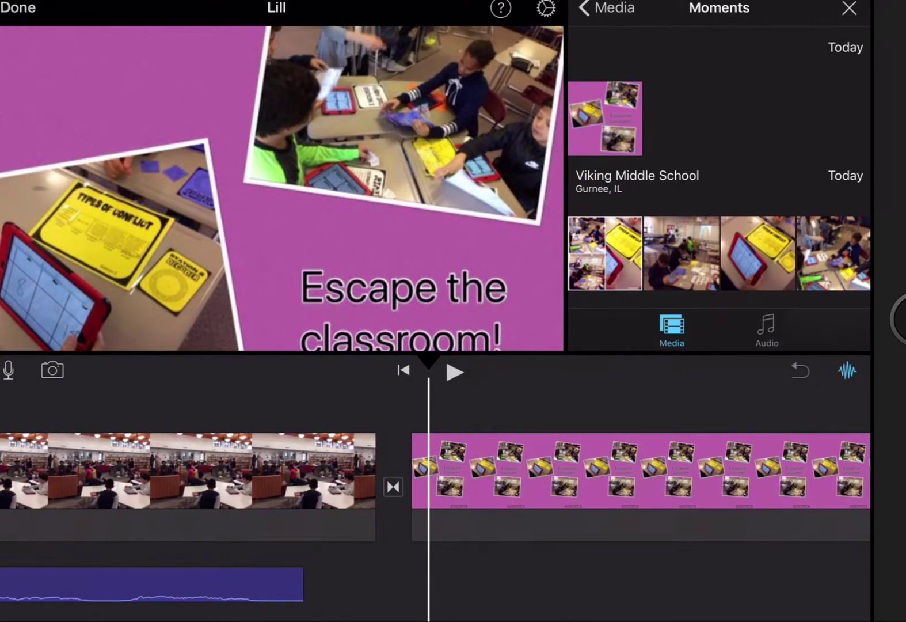
scroll(436, 467, "left", 2)
scroll(435, 467, "right", 11)
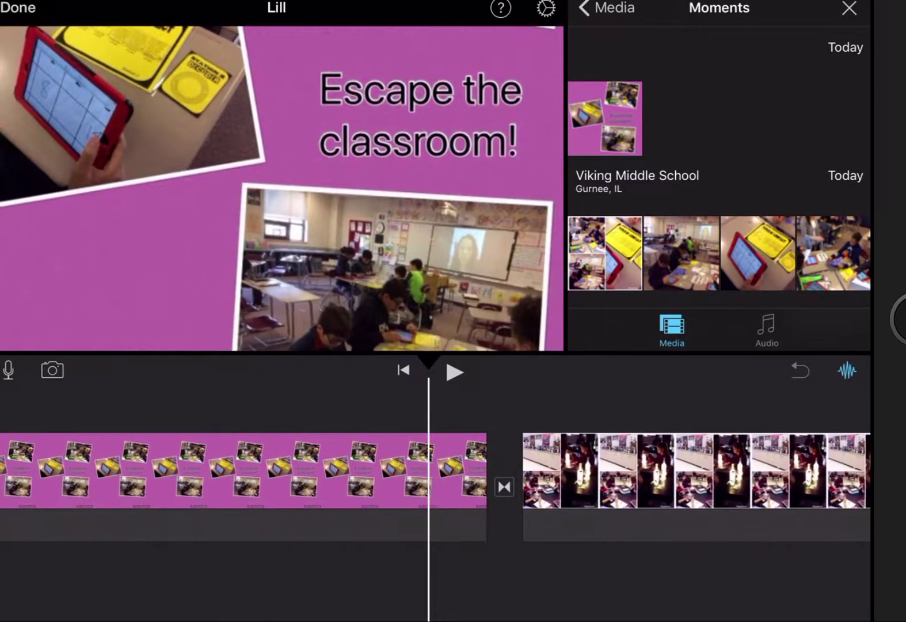
scroll(436, 468, "left", 9)
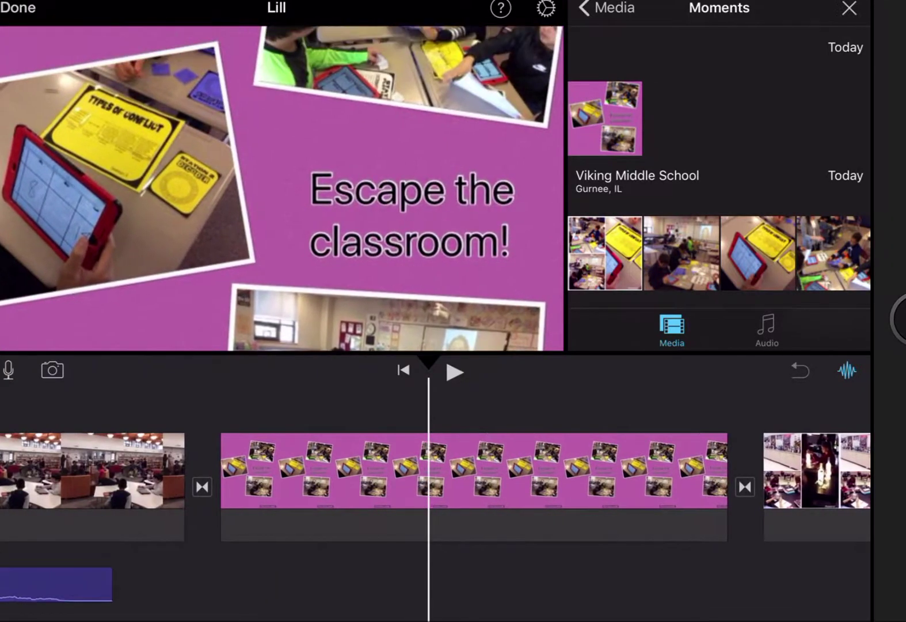